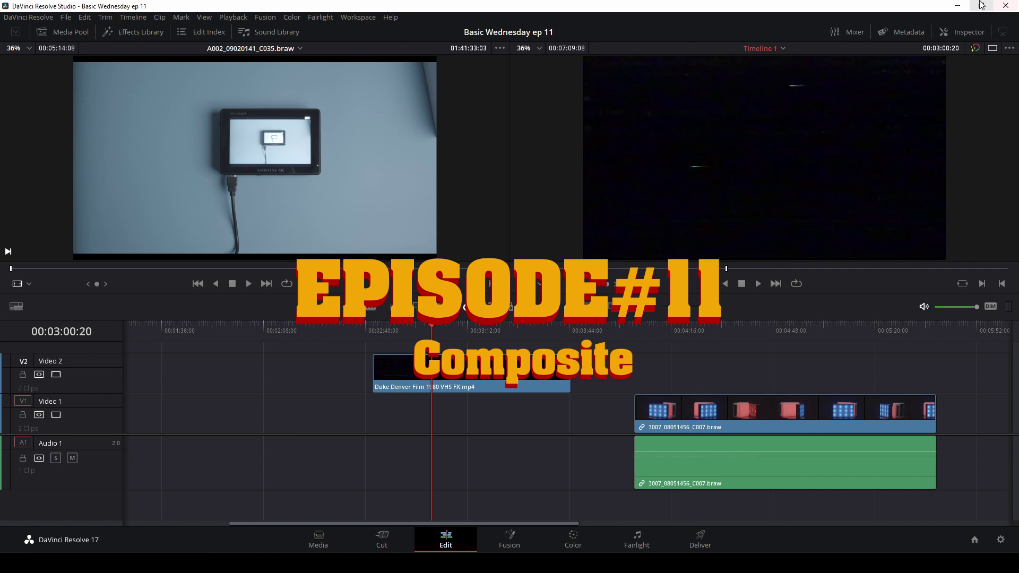
Show the Inspector with the VHS FX clip's Composite Mode (Normal) and Opacity (100) settings.
left_click(973, 33)
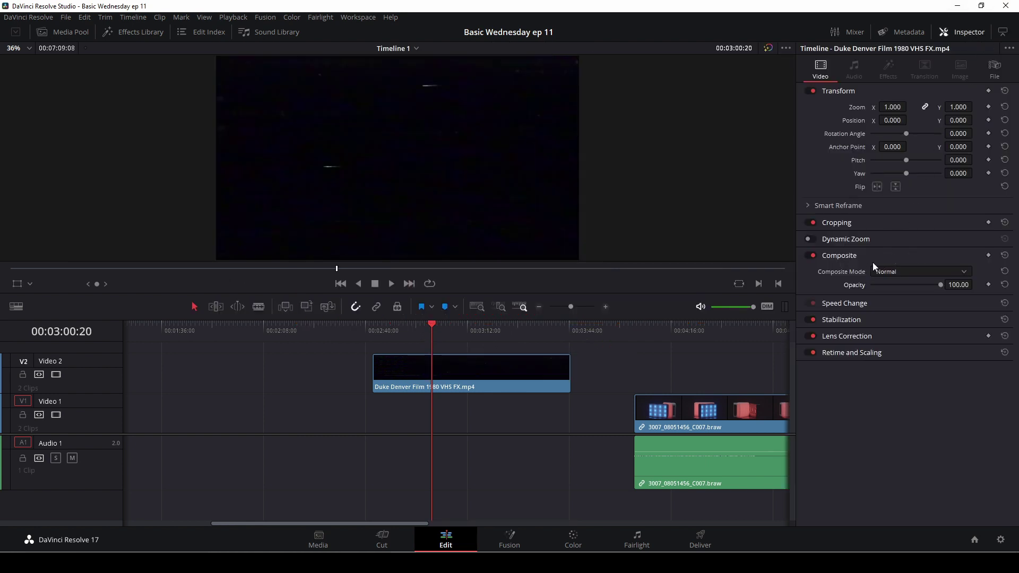
Move the VHS overlay on Video 2 over the start of the braw footage.
left_click(510, 370)
left_click_drag(510, 374, 766, 373)
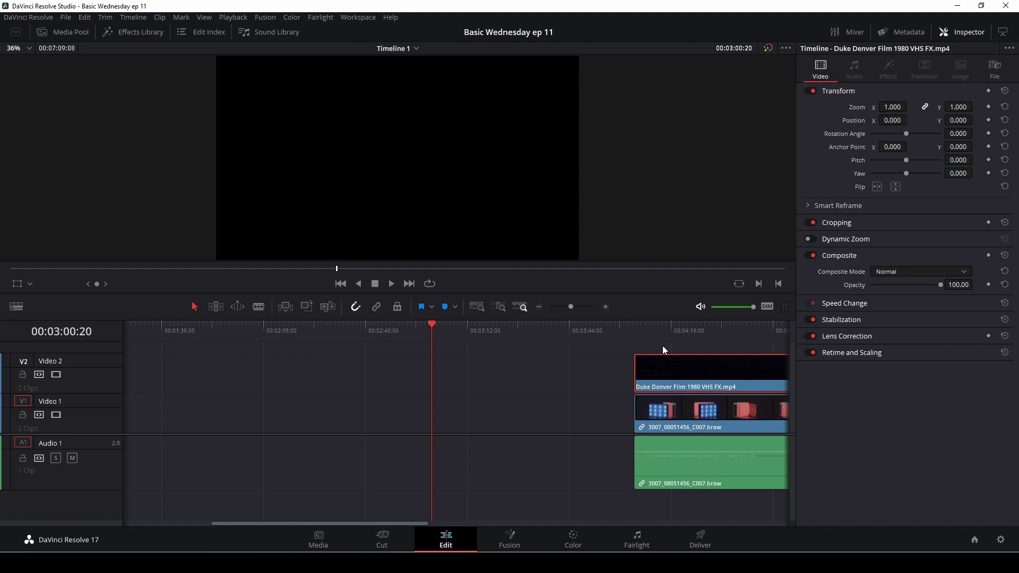
left_click(647, 335)
left_click_drag(574, 303, 569, 307)
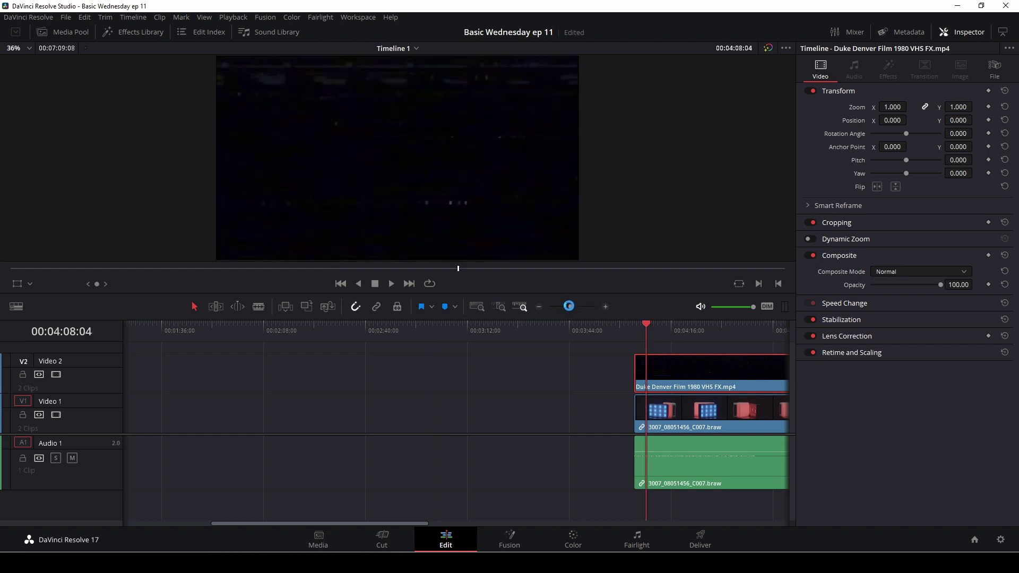
left_click(581, 340)
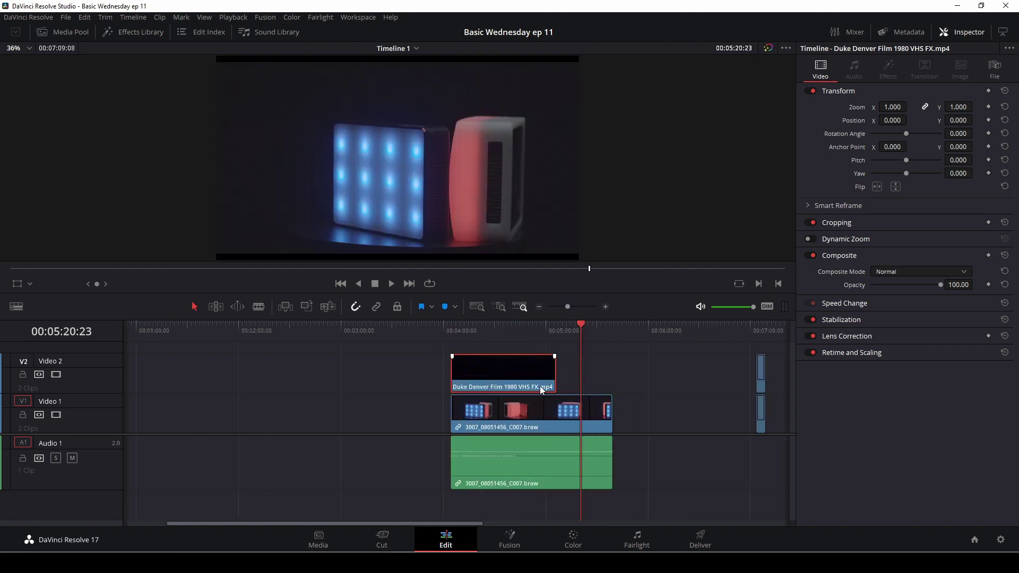
Scale the braw footage on Video 1 to a zoom of 1.070.
left_click(591, 416)
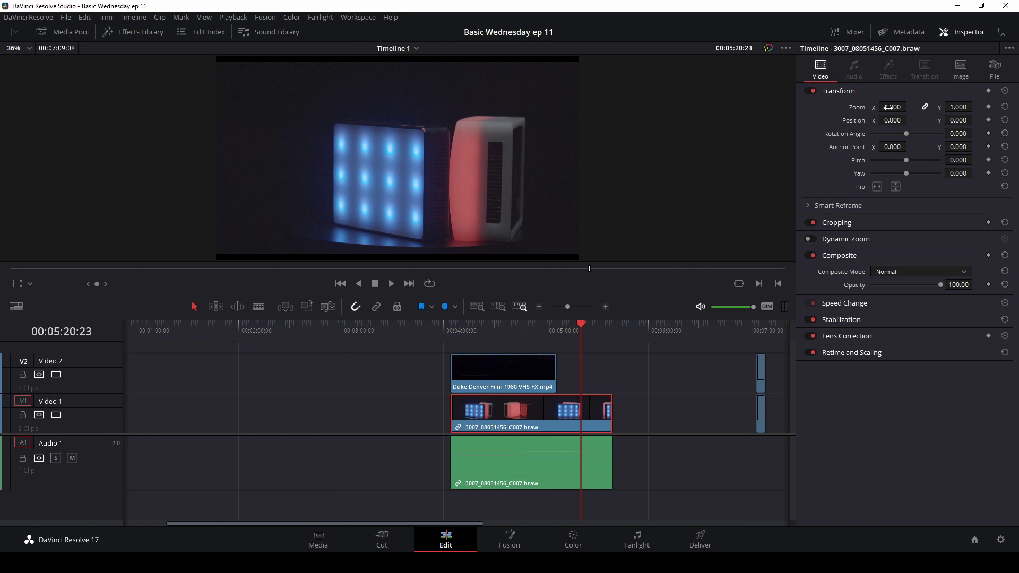
left_click_drag(892, 106, 903, 106)
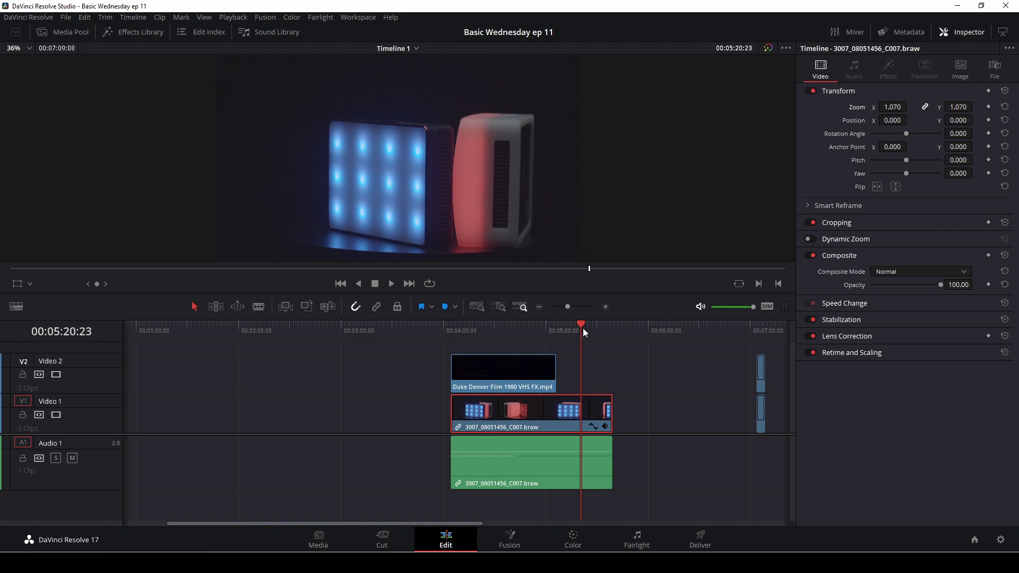
left_click_drag(580, 325, 520, 329)
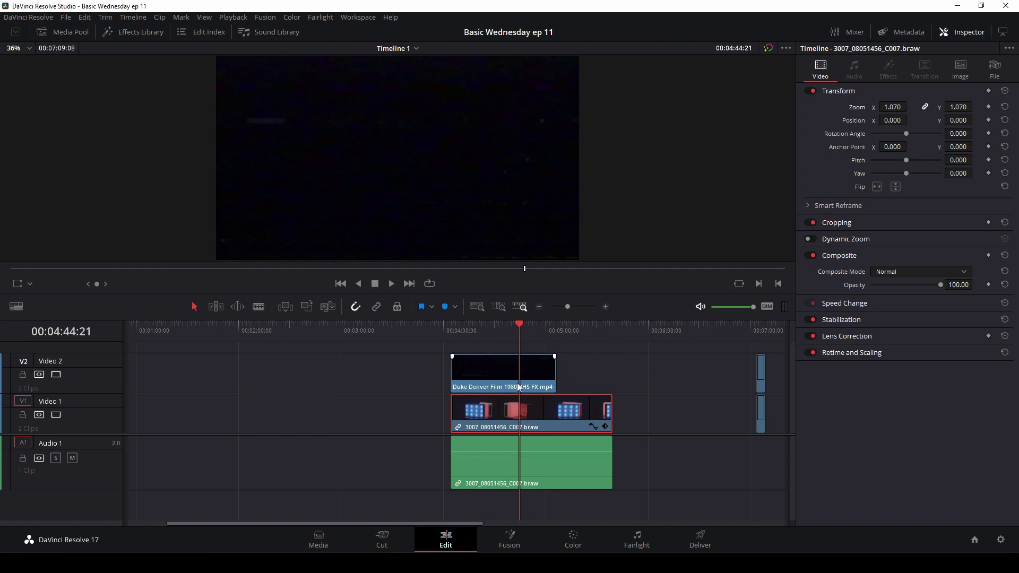
Grab the VHS clip's end edit point to enter the two-up trim view.
mouse_move(555, 370)
left_mouse_down()
mouse_move(603, 372)
mouse_move(549, 375)
left_mouse_up()
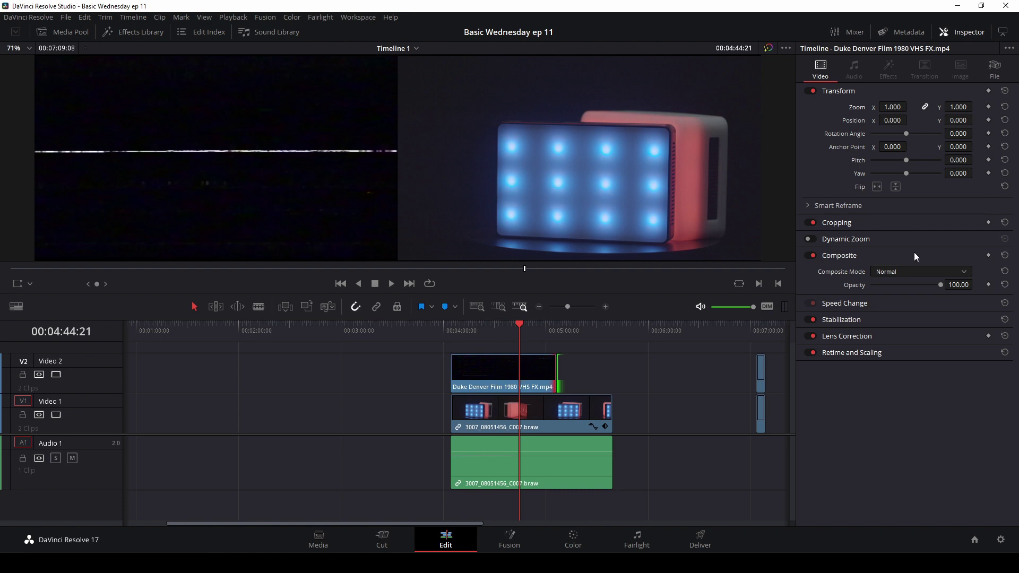
Set the VHS clip's Composite Mode to Add and play from 00:04:16:21 to preview.
left_click(964, 272)
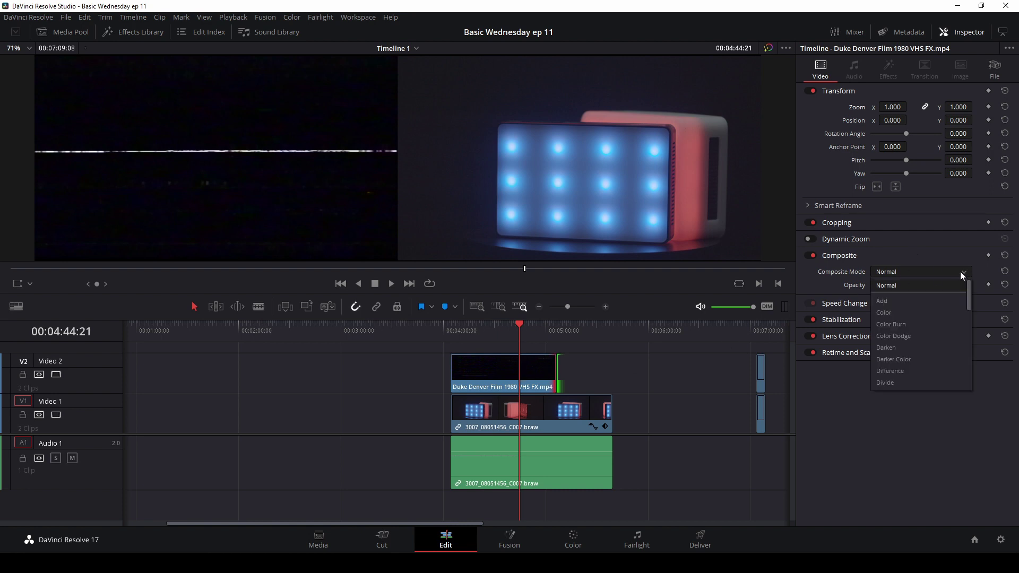
left_click(895, 301)
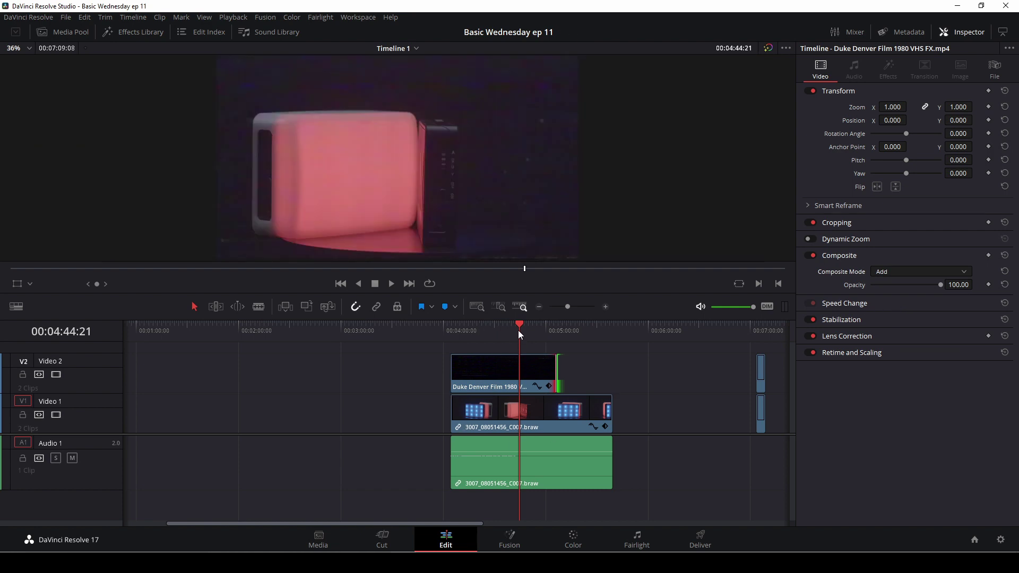
left_click_drag(518, 331, 472, 334)
key("space")
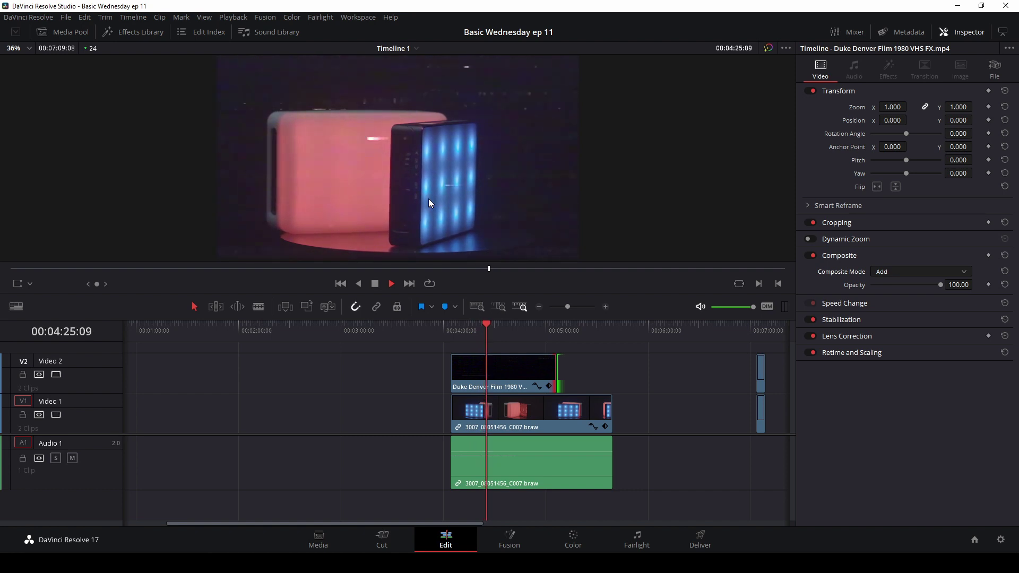
key("space")
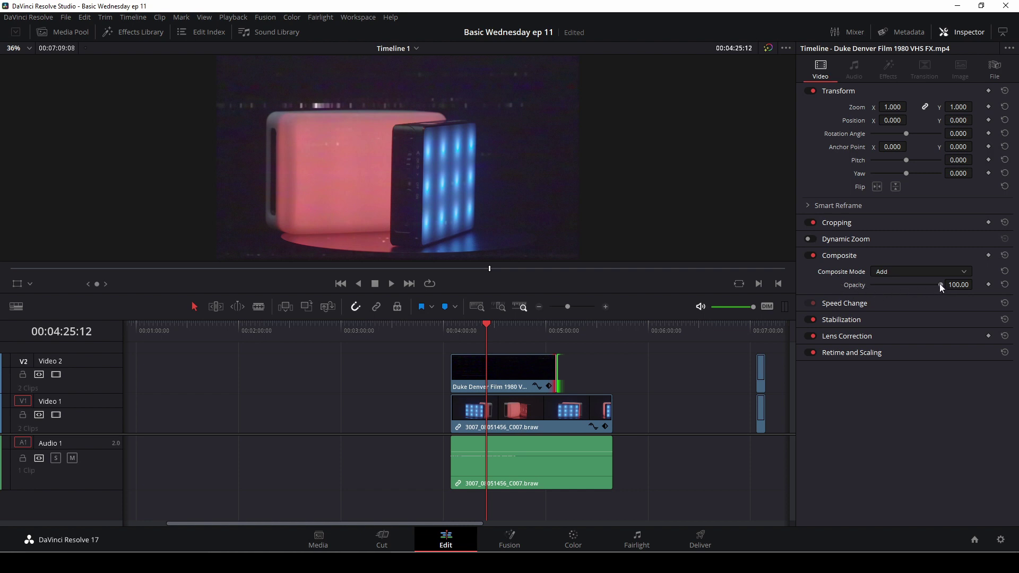
Lower the VHS overlay's opacity to 46.56 and replay from 00:04:04:10.
left_click_drag(940, 283, 904, 287)
left_click(454, 333)
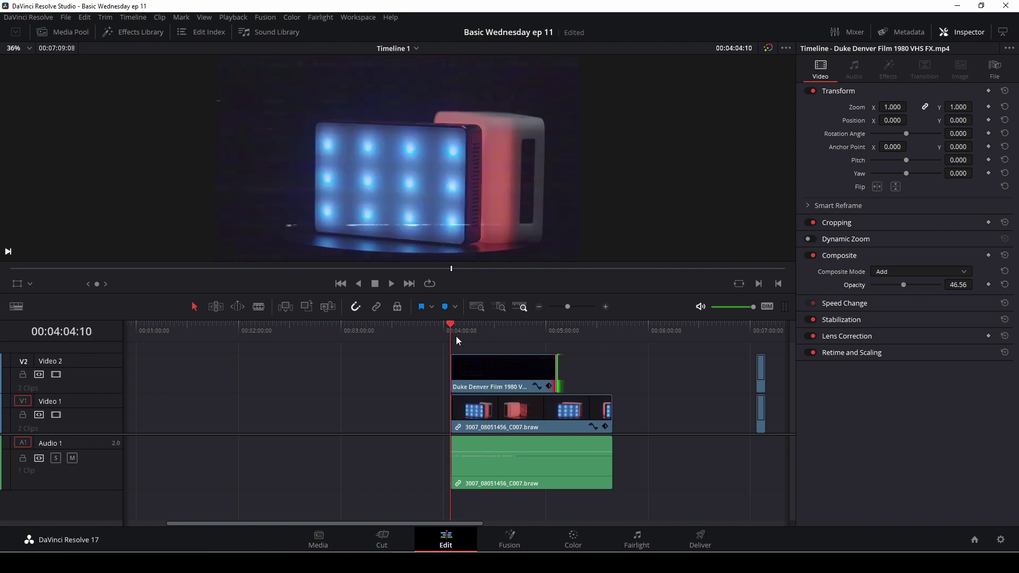
key("space")
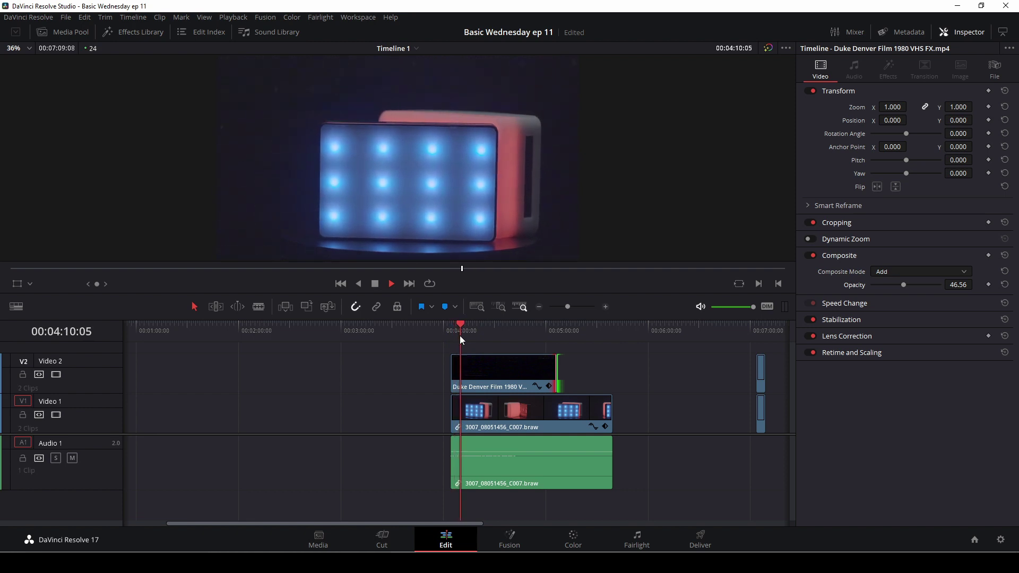
key("space")
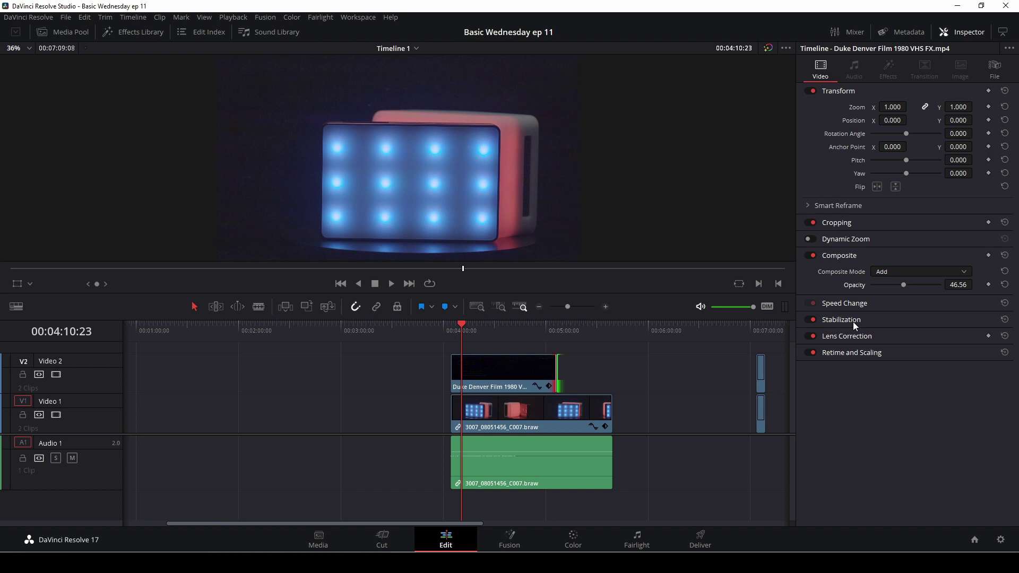
Change the VHS overlay's Composite Mode from Add to Screen.
left_click(514, 379)
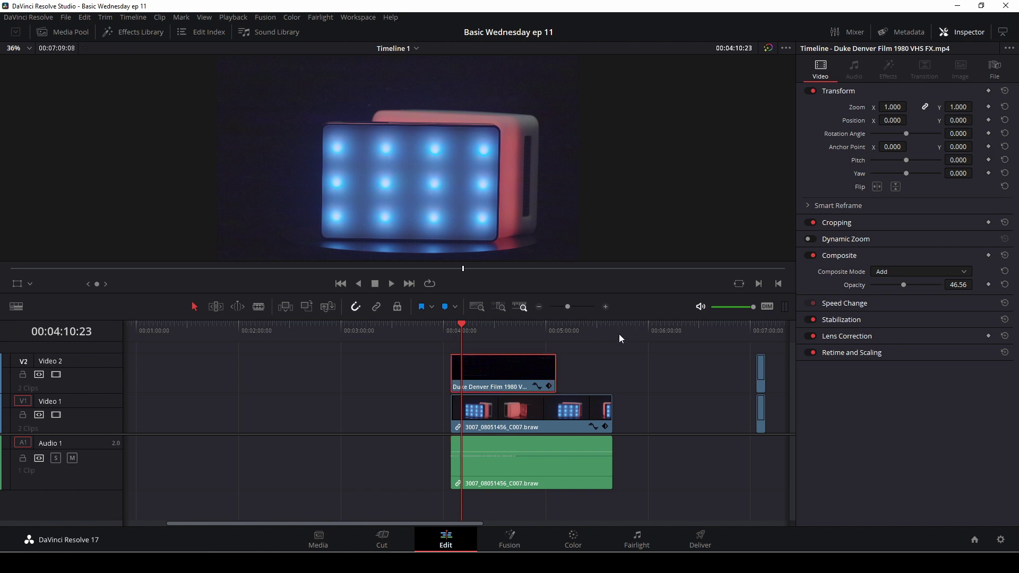
left_click(901, 274)
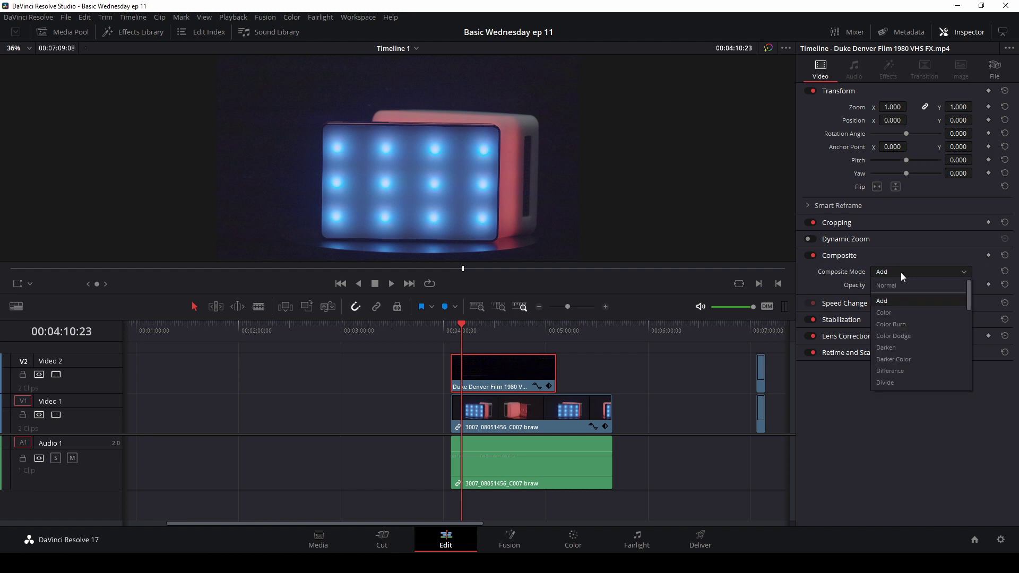
scroll(935, 366, "down", 4)
scroll(937, 364, "down", 3)
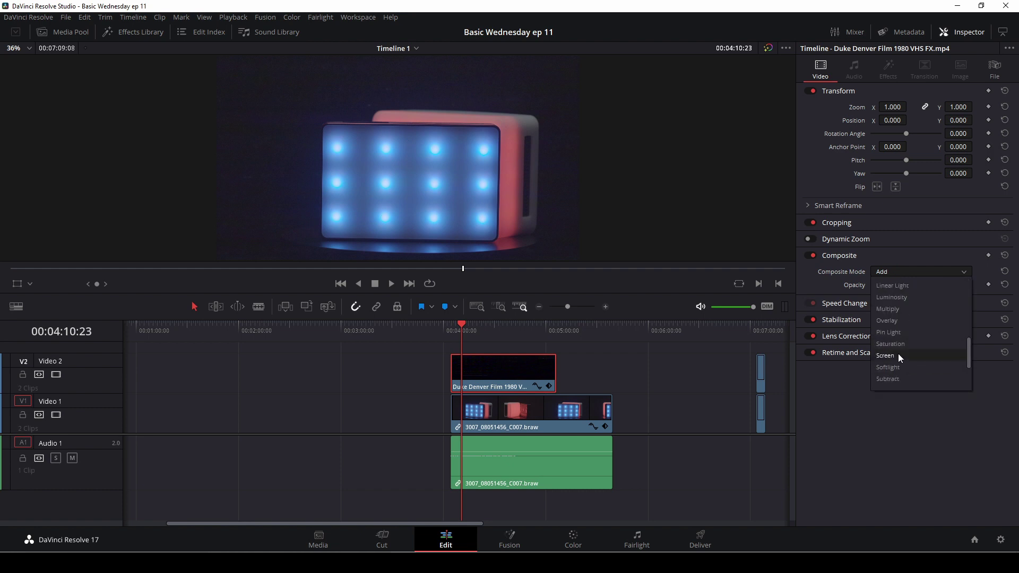
left_click(898, 354)
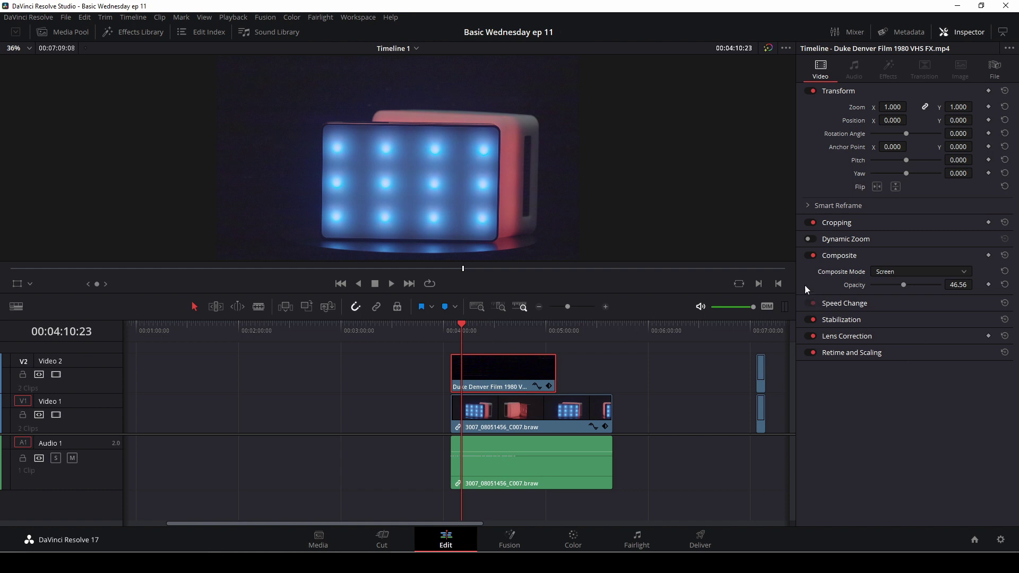
Zoom to the second clip pair and select A002_09020141_C035.braw on Video 2.
left_click(756, 330)
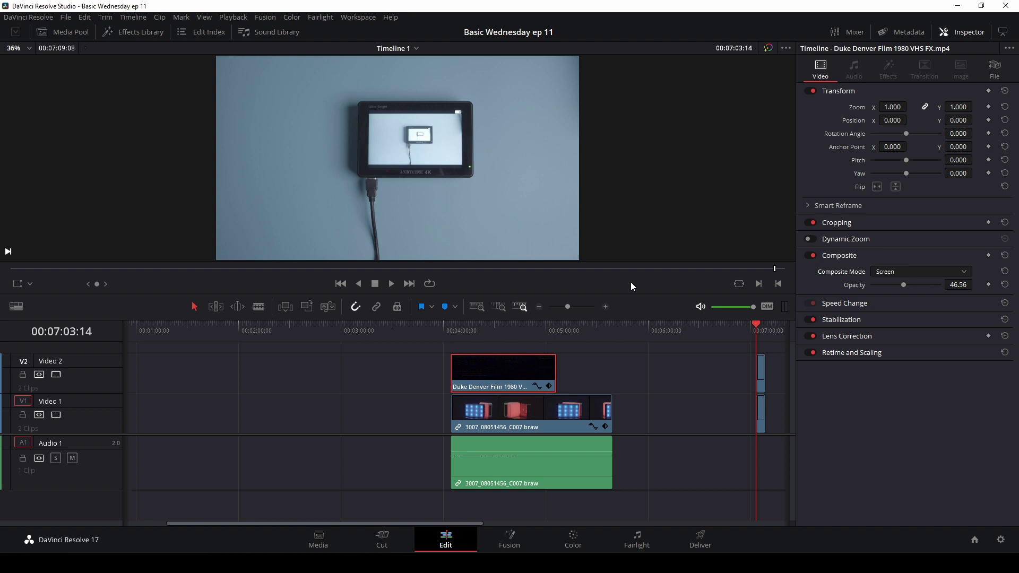
left_click(566, 306)
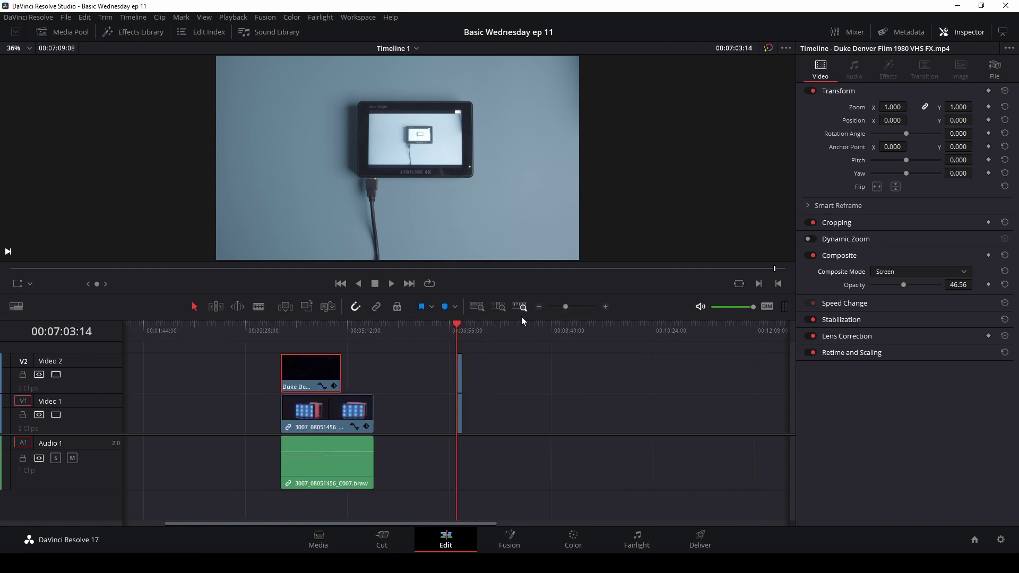
left_click(575, 307)
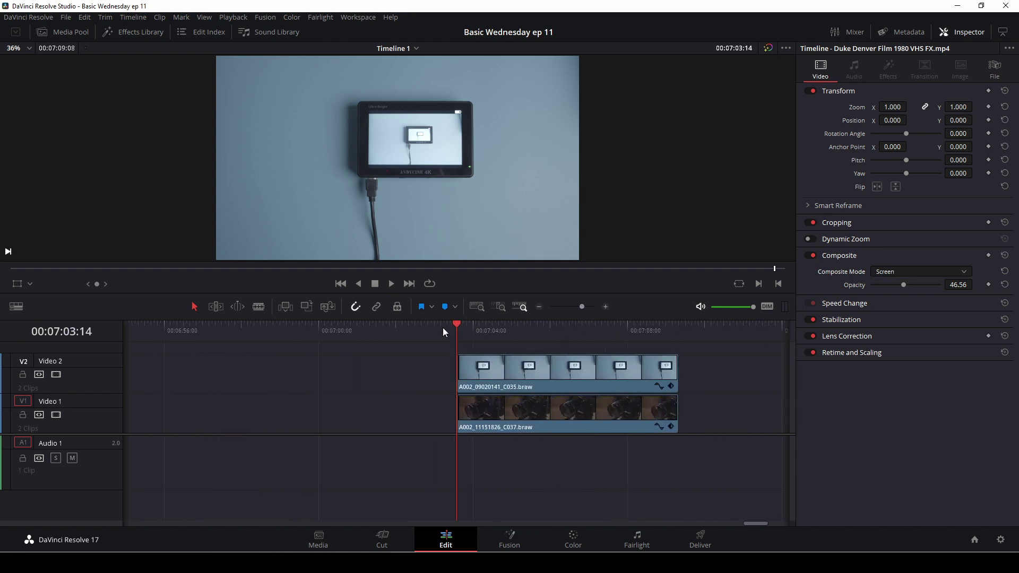
left_click_drag(444, 332, 516, 332)
left_click(652, 389)
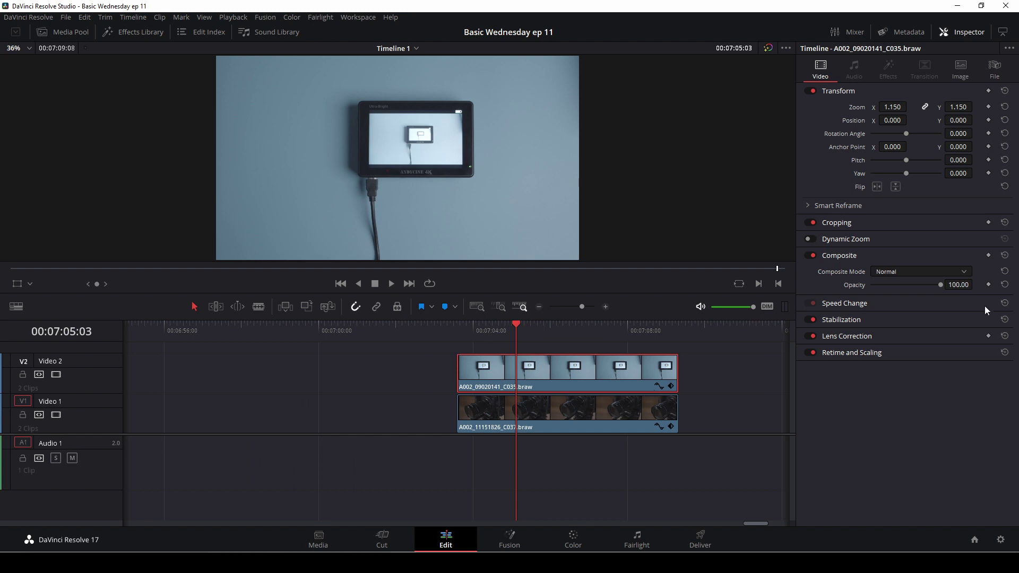
Try the Color and Exclusion composite modes on the top clip, with opacity 93.13.
left_click(929, 270)
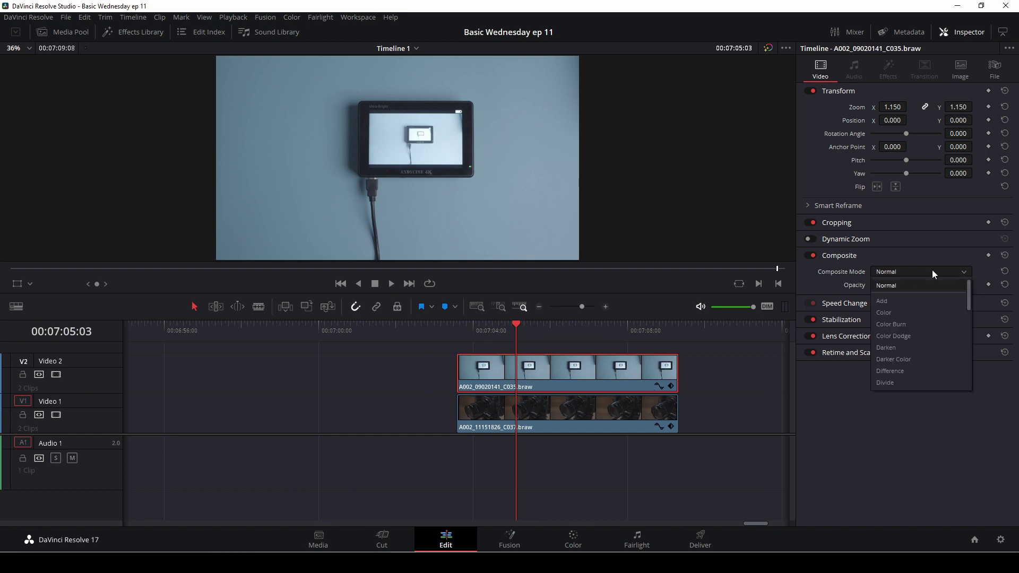
left_click(919, 316)
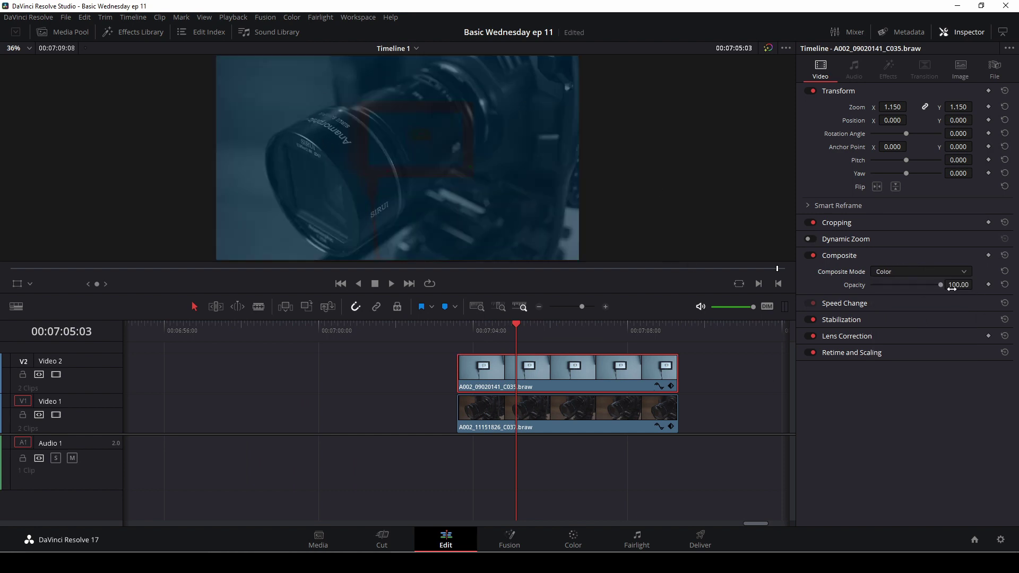
left_click_drag(941, 285, 904, 294)
left_click(946, 272)
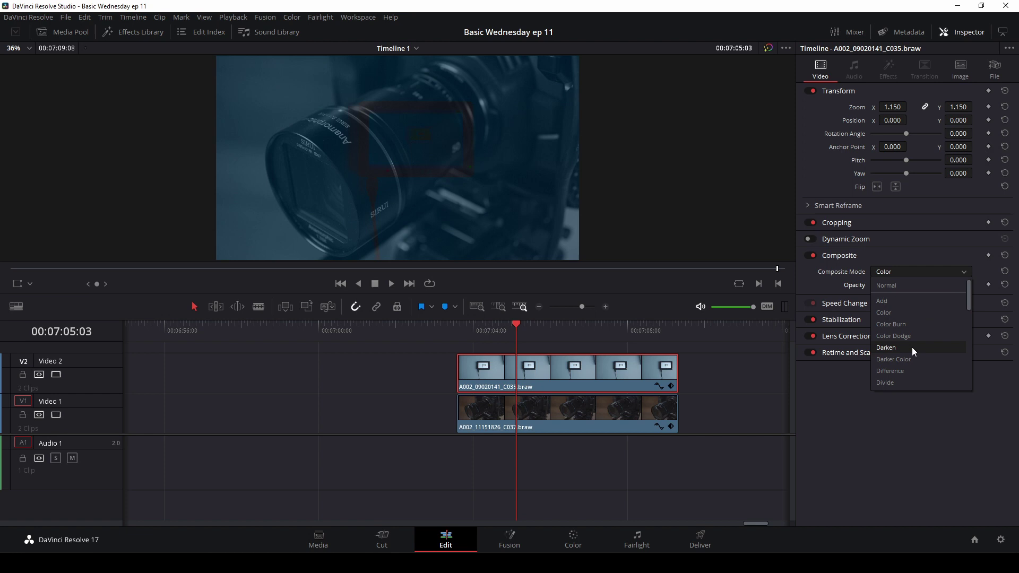
scroll(912, 348, "down", 2)
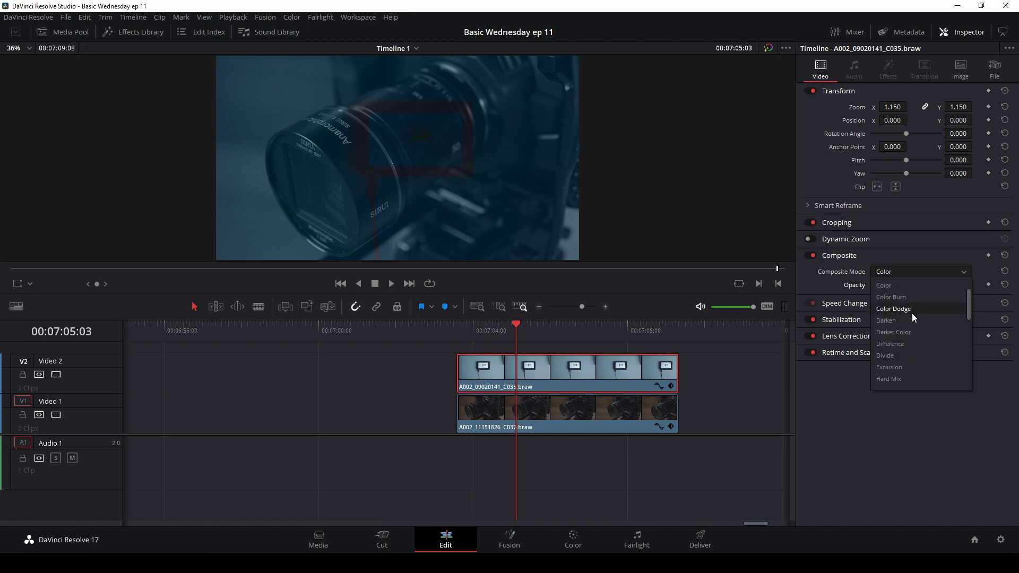
left_click(911, 367)
mouse_move(943, 285)
left_mouse_down()
mouse_move(913, 287)
mouse_move(935, 286)
left_mouse_up()
Set the top clip to Lighter Color at Opacity 54.20 and play it back.
left_click(931, 273)
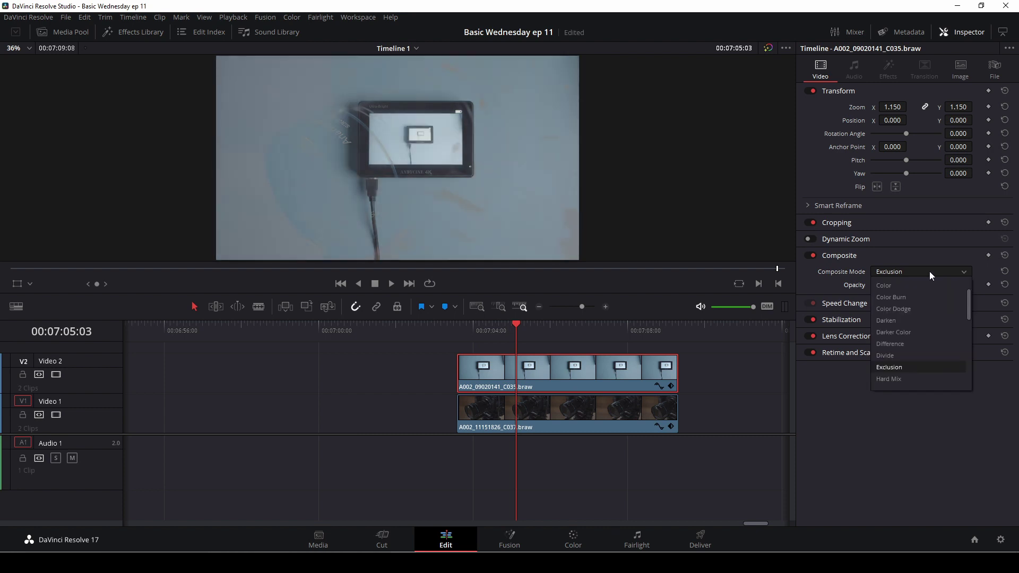
scroll(910, 366, "down", 3)
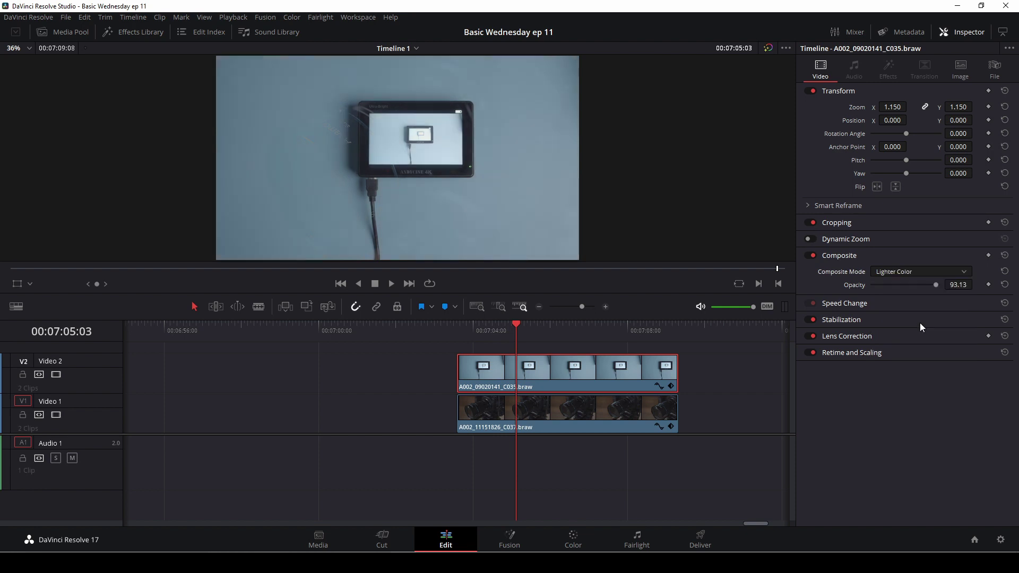
left_click(919, 322)
left_click_drag(938, 284, 908, 285)
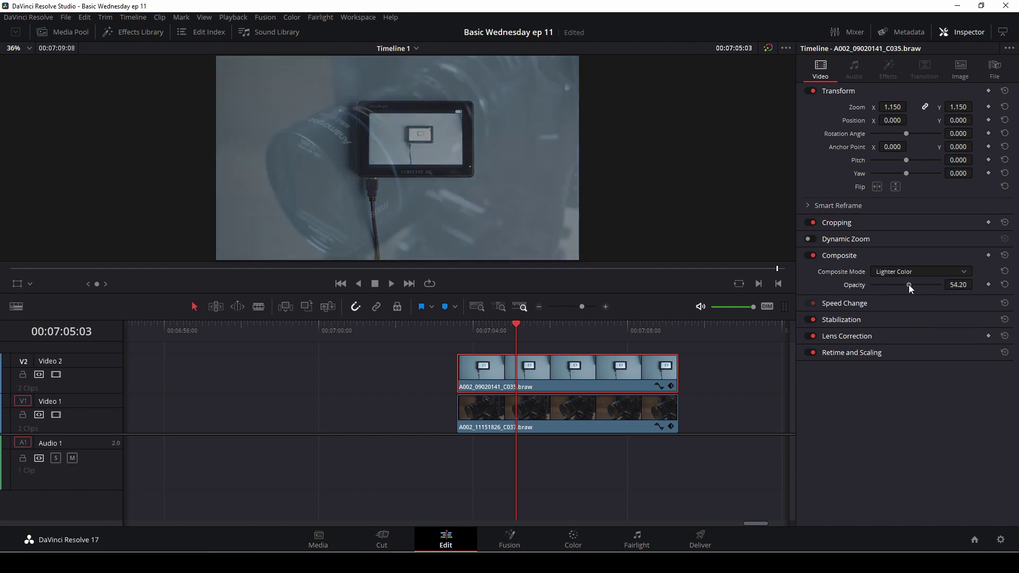
key("space")
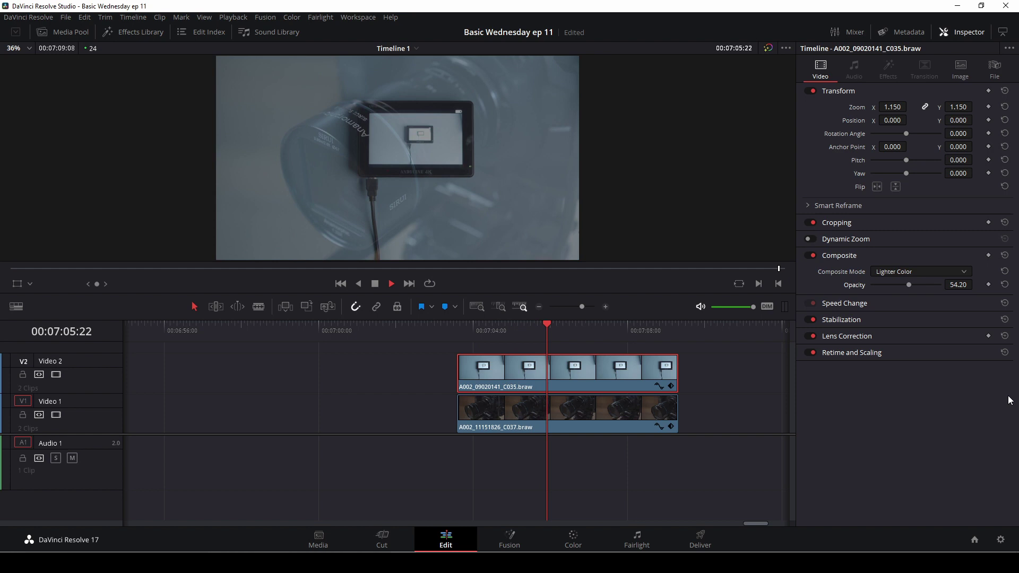